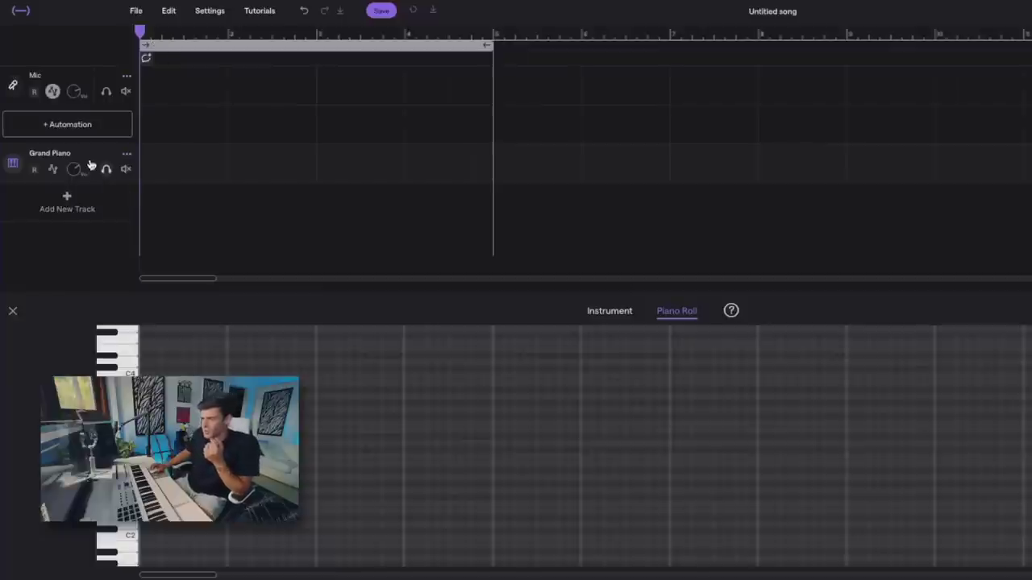
- Swap the piano track's Grand Piano preset for Lo-Fi Upright Piano
{"action": "left_click", "coordinate": [610, 314]}
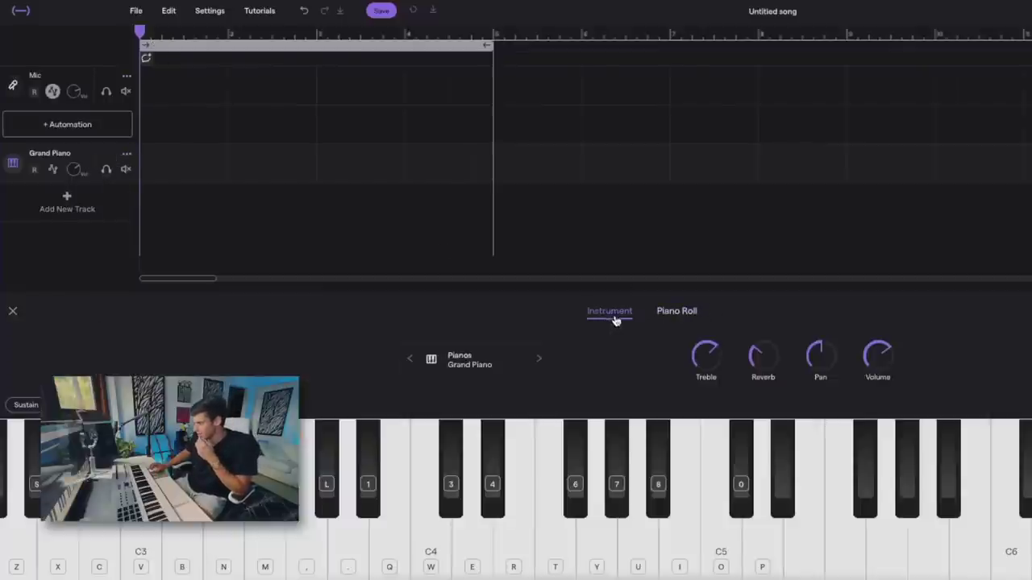
{"action": "left_click", "coordinate": [508, 364]}
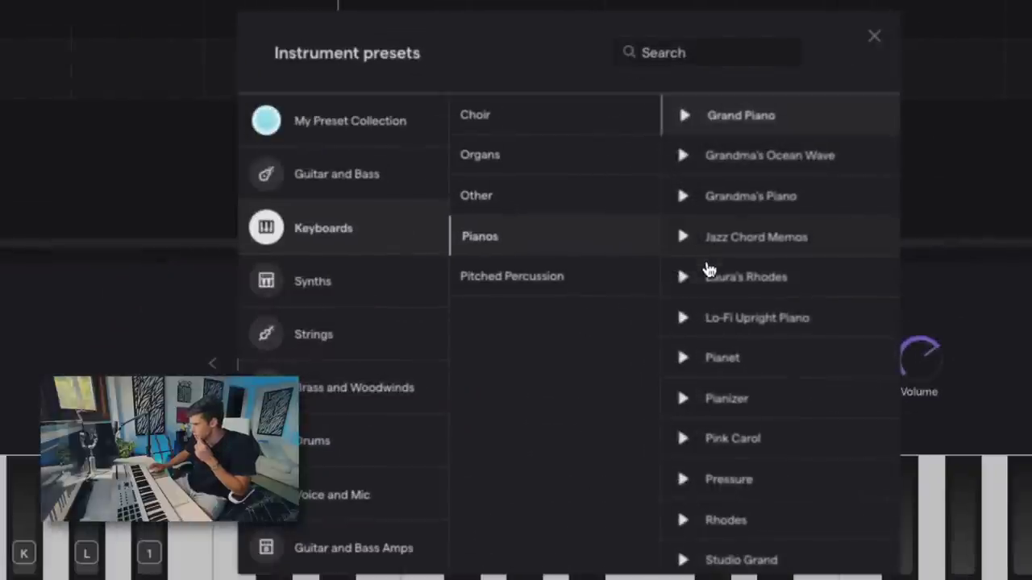
{"action": "left_click", "coordinate": [720, 322]}
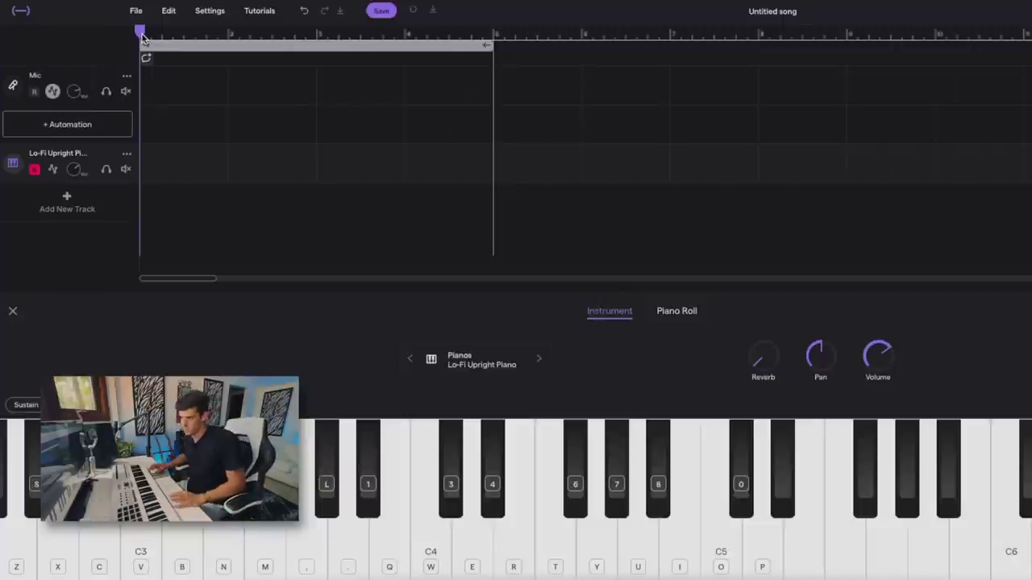
- Start recording on the Lo-Fi Upright Piano track to capture a four-bar chord progression
{"action": "key", "text": "r"}
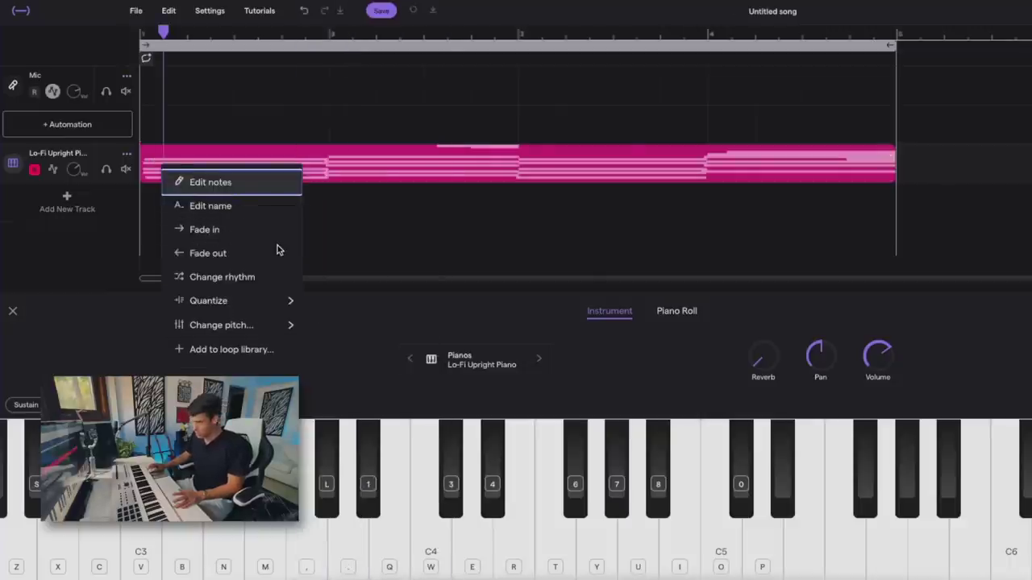
- Open the recorded clip's notes, then select the first bar's chord and a C3 note in bar 3
{"action": "key", "text": "Return"}
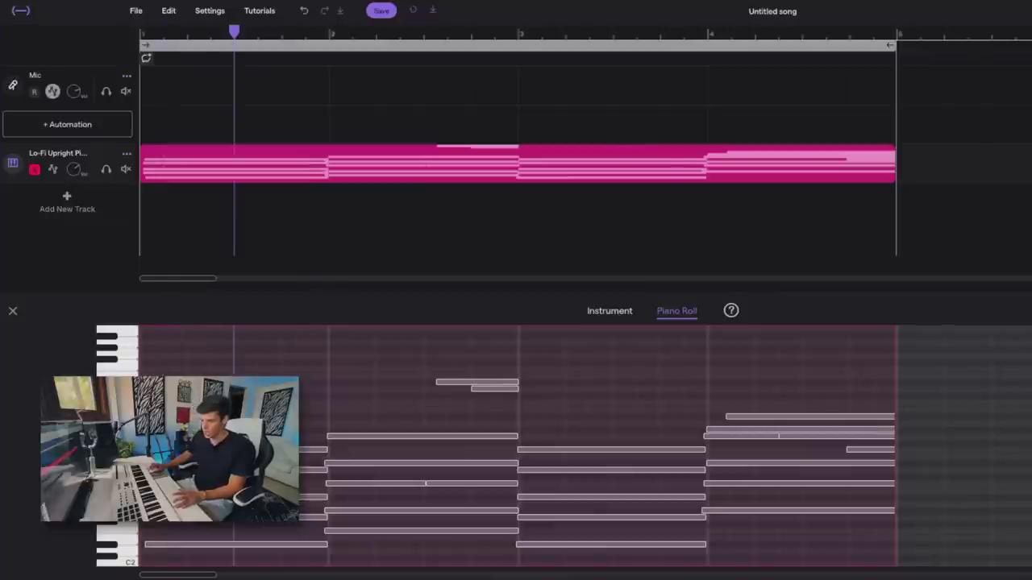
{"action": "left_click_drag", "start_coordinate": [190, 559], "coordinate": [171, 530]}
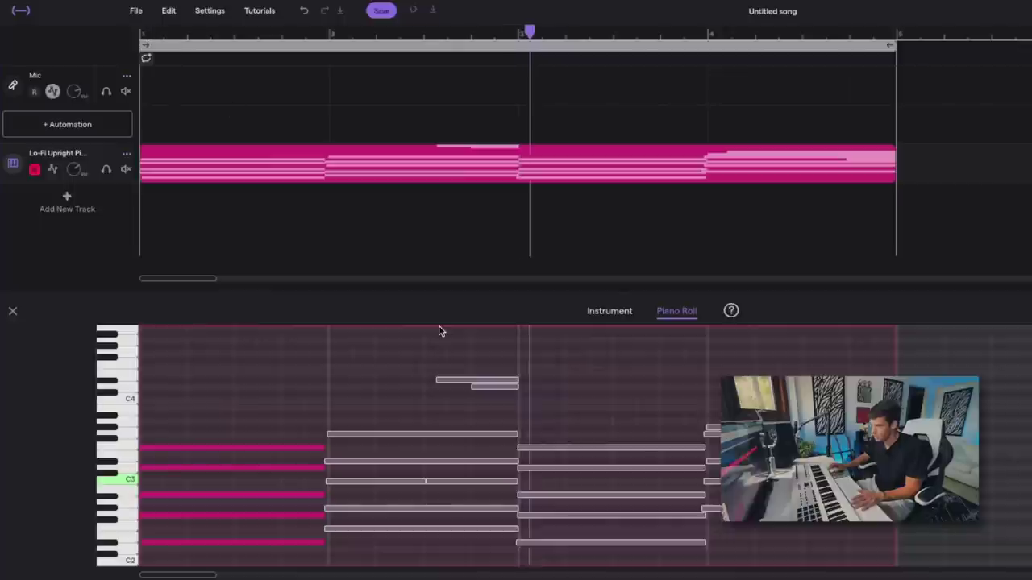
{"action": "left_click", "coordinate": [452, 482]}
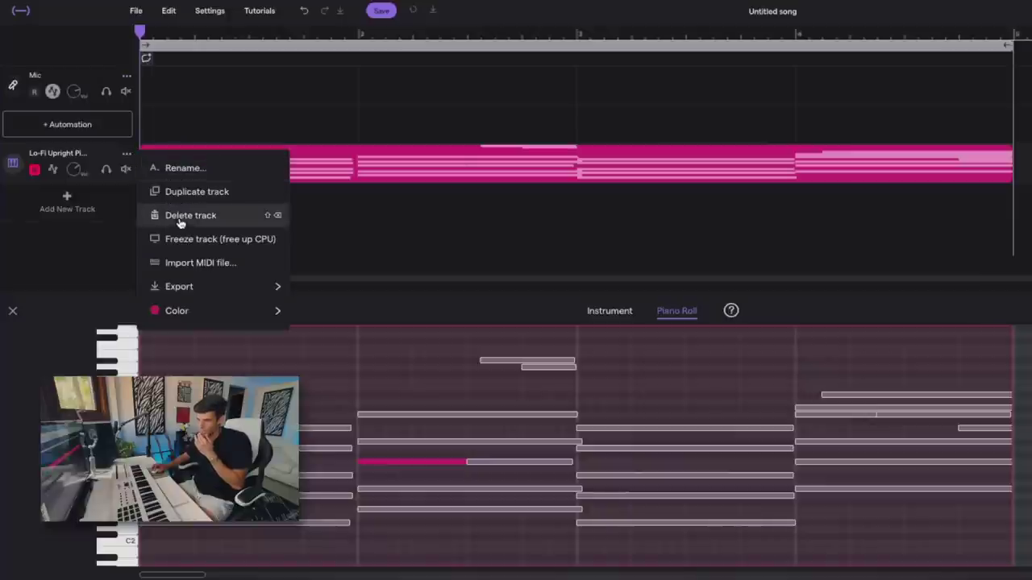
- Duplicate the Lo-Fi piano track and move the copied chord clip to start at bar 5
{"action": "left_click", "coordinate": [232, 194]}
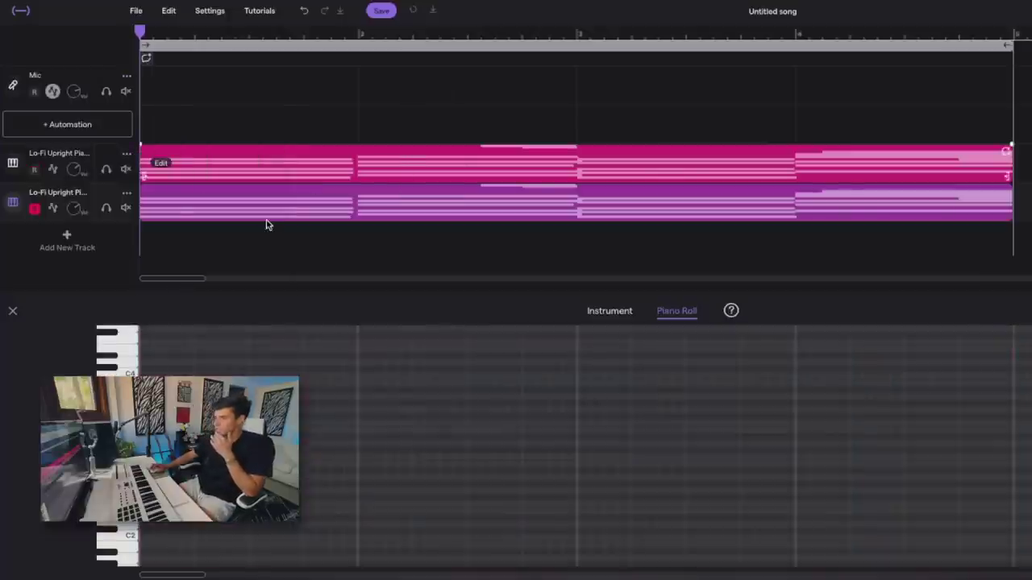
{"action": "left_click_drag", "start_coordinate": [267, 210], "coordinate": [1030, 192]}
{"action": "left_click_drag", "start_coordinate": [937, 193], "coordinate": [974, 212]}
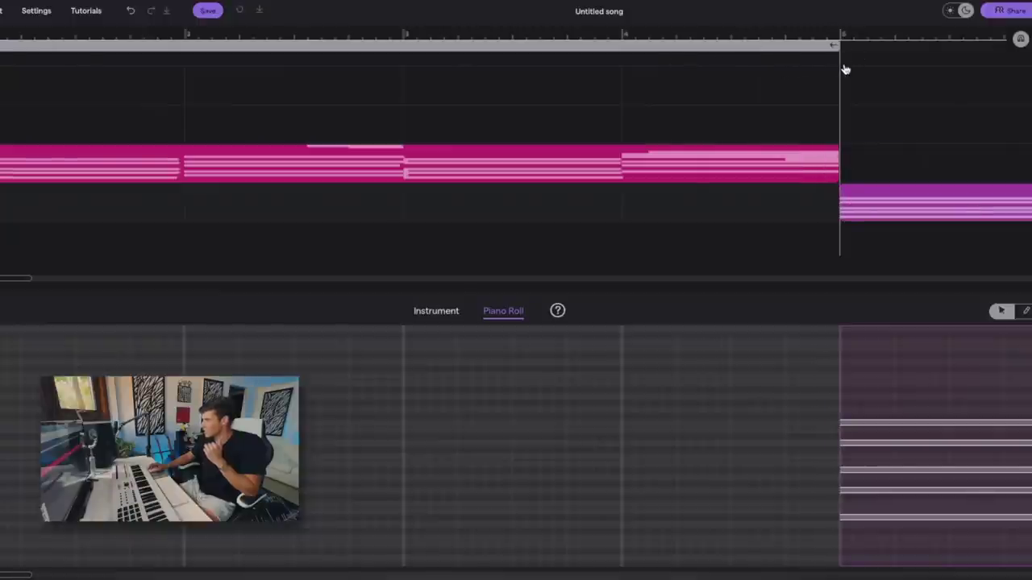
{"action": "scroll", "coordinate": [961, 175], "scroll_direction": "right", "scroll_amount": 3}
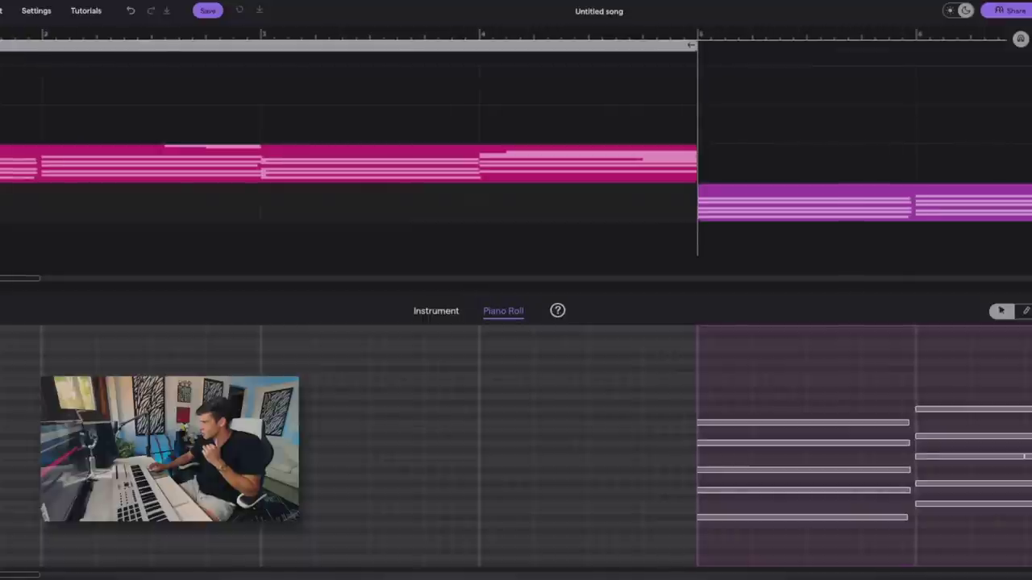
{"action": "scroll", "coordinate": [425, 318], "scroll_direction": "down", "scroll_amount": 3}
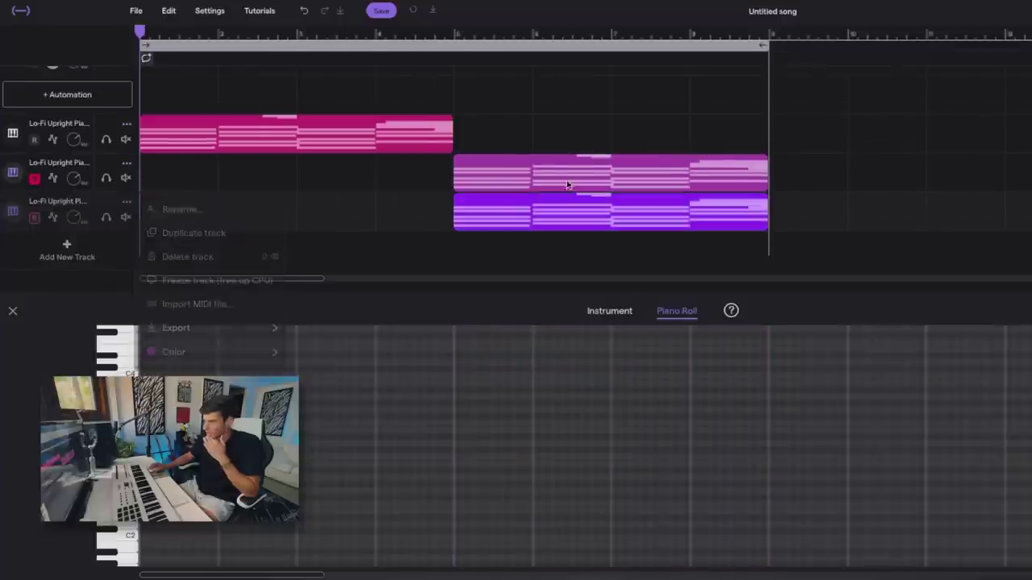
- Select the third track's clip and change its instrument preset to Rhodes
{"action": "left_click", "coordinate": [561, 208]}
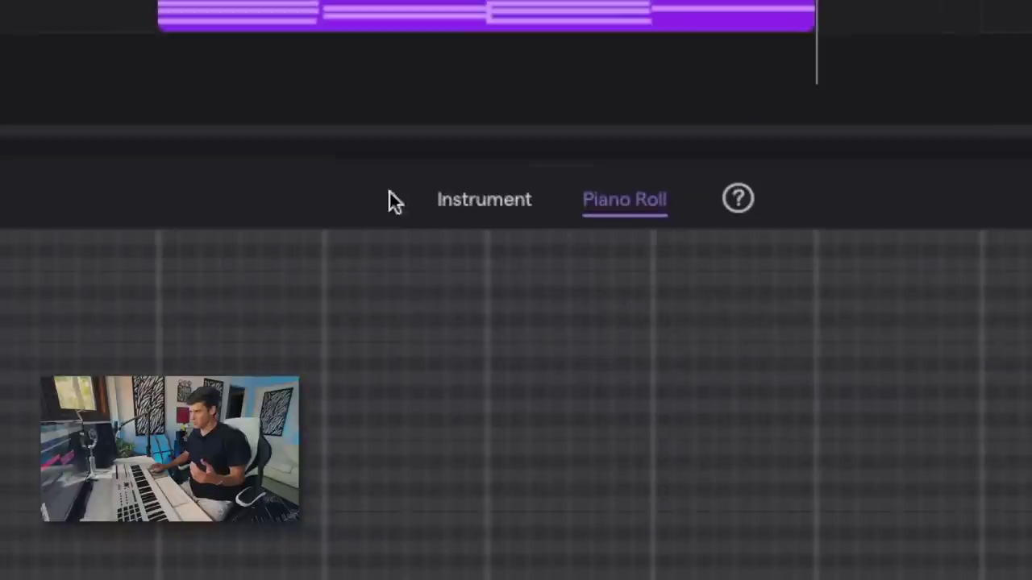
{"action": "left_click", "coordinate": [606, 312]}
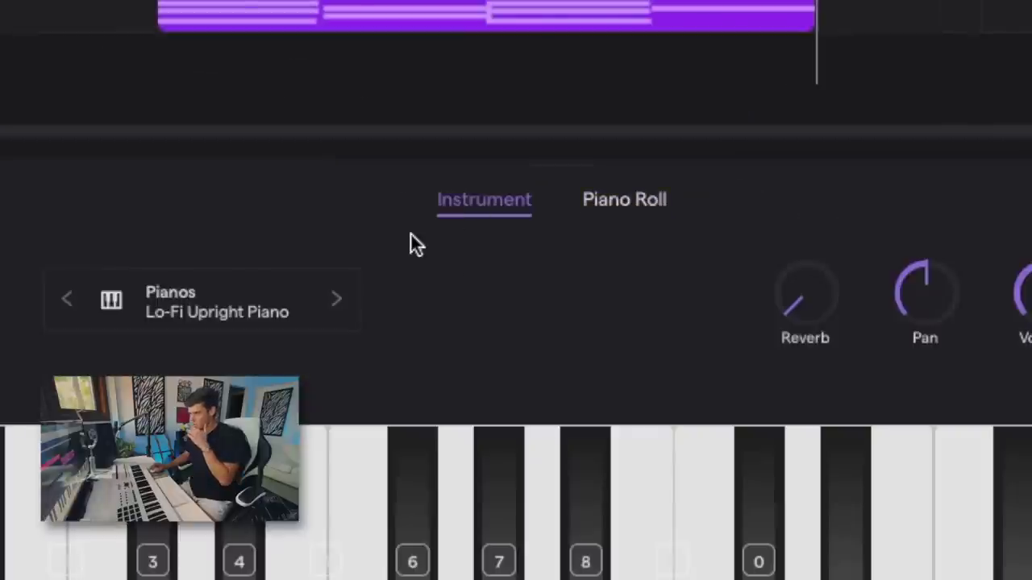
{"action": "left_click", "coordinate": [310, 304]}
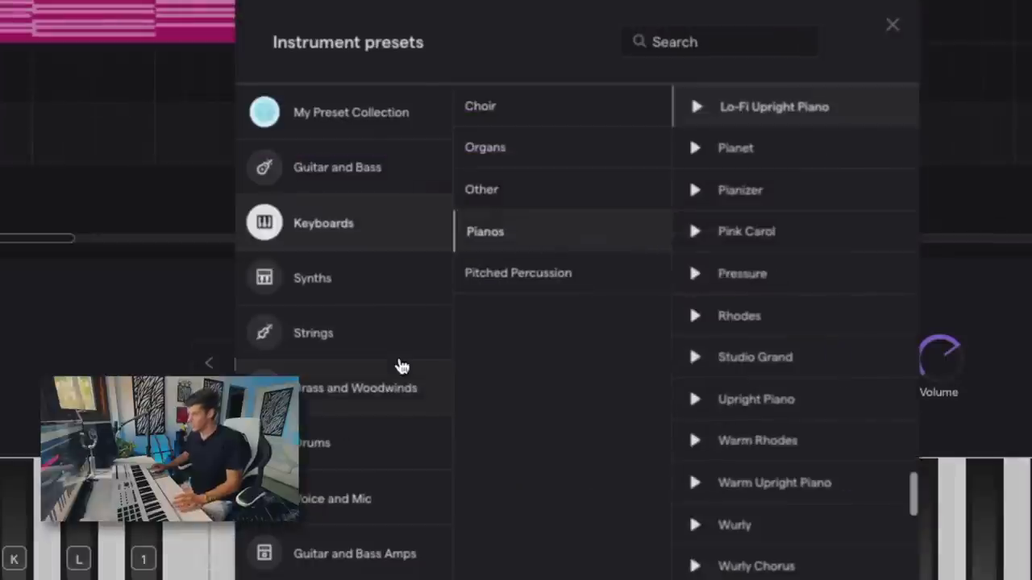
{"action": "left_click", "coordinate": [767, 319]}
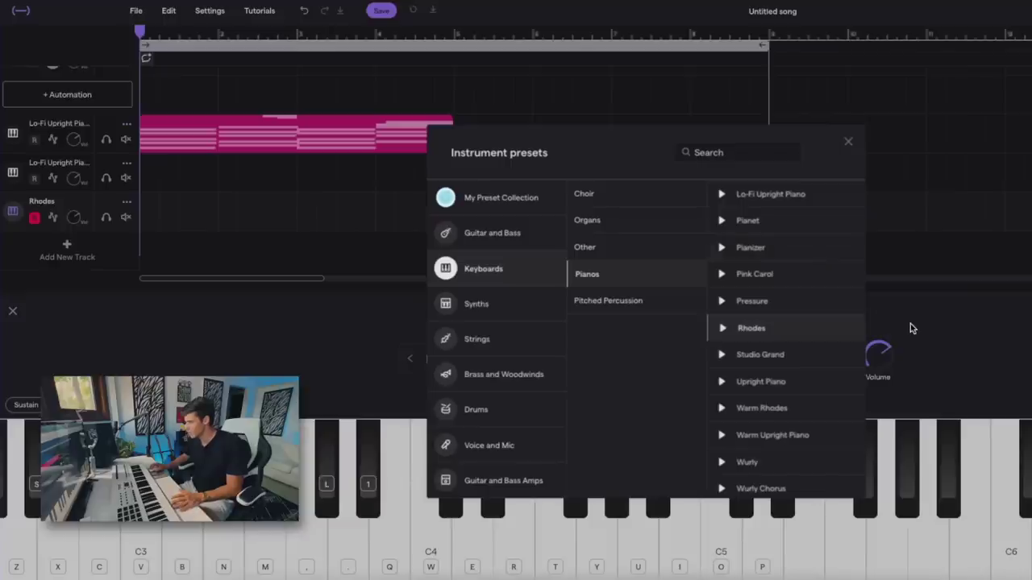
{"action": "left_click", "coordinate": [910, 328]}
- Set the second piano track's instrument preset to Upright Piano
{"action": "left_click", "coordinate": [339, 211]}
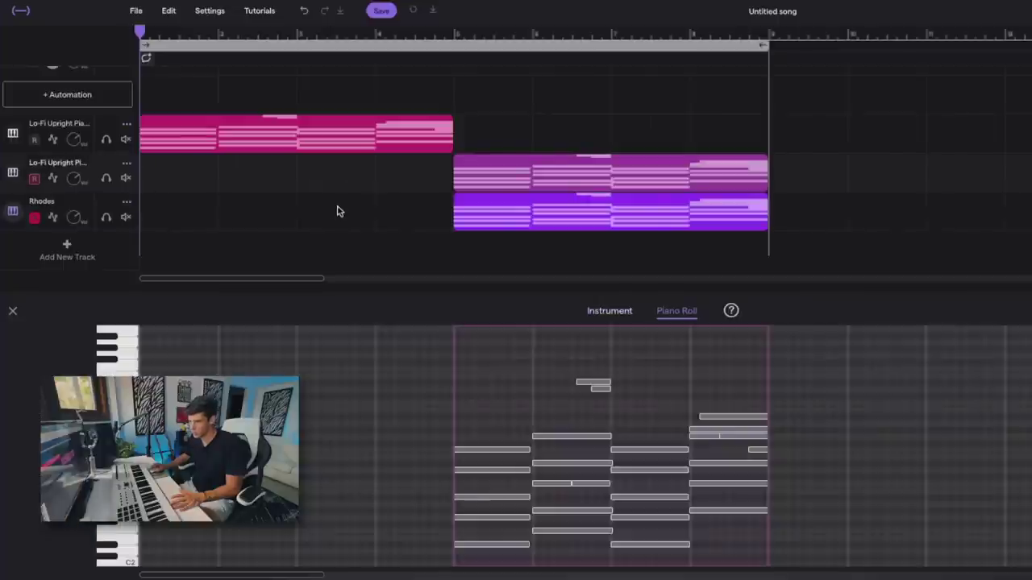
{"action": "left_click", "coordinate": [612, 313]}
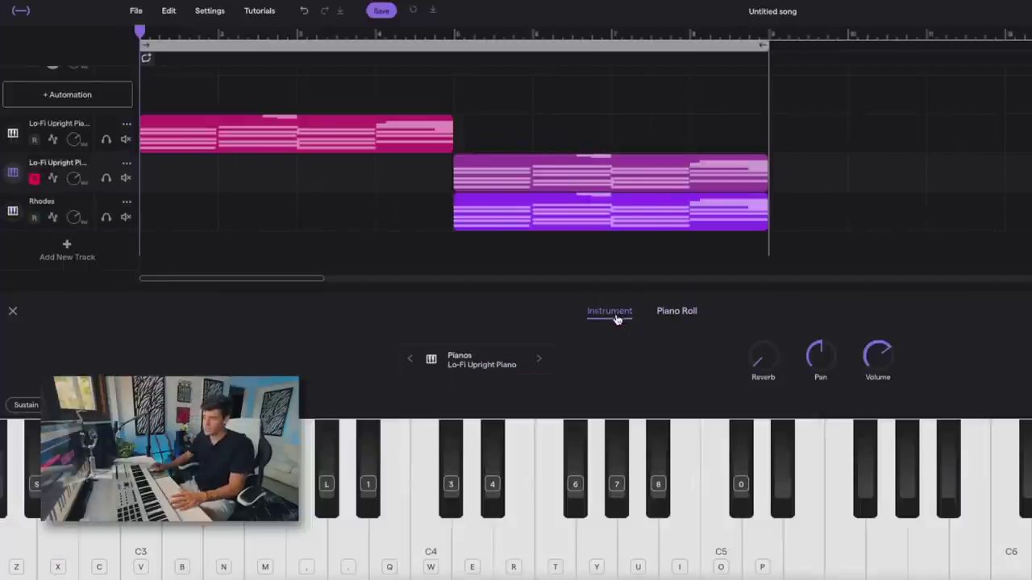
{"action": "left_click", "coordinate": [488, 363]}
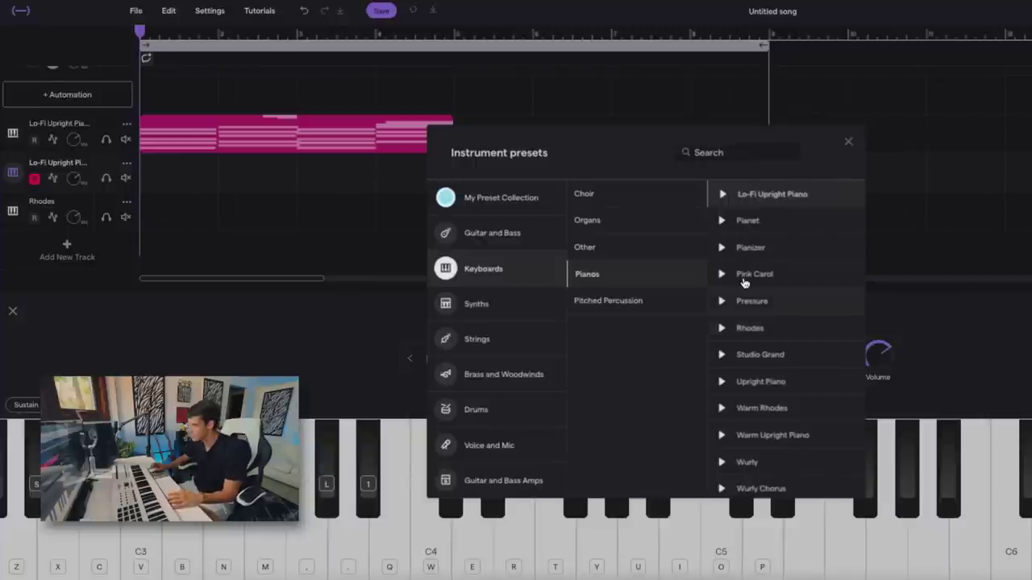
{"action": "left_click", "coordinate": [768, 381]}
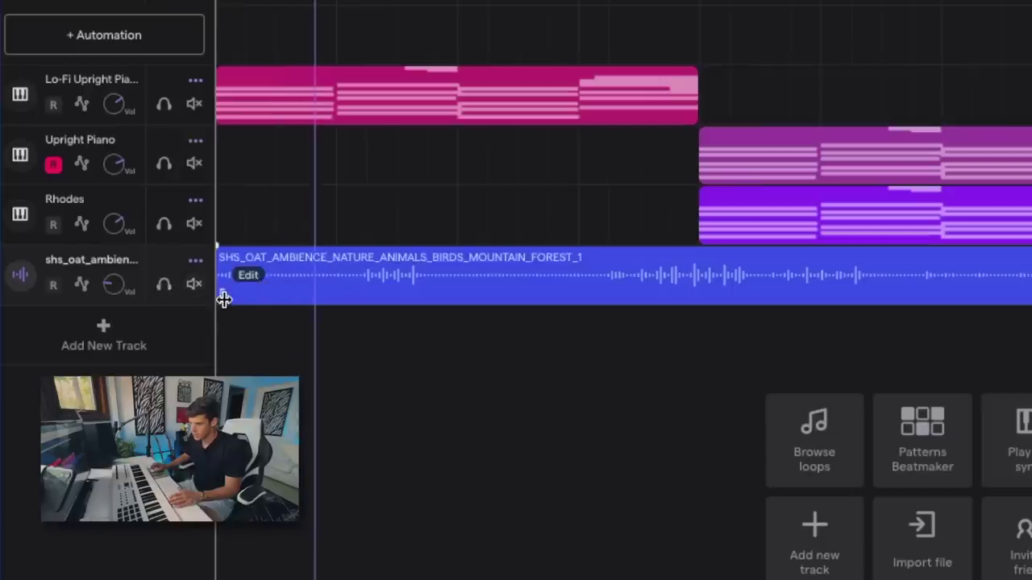
- Slide the bird and mountain forest ambience clip to line up with the playhead
{"action": "left_click_drag", "start_coordinate": [224, 299], "coordinate": [313, 298]}
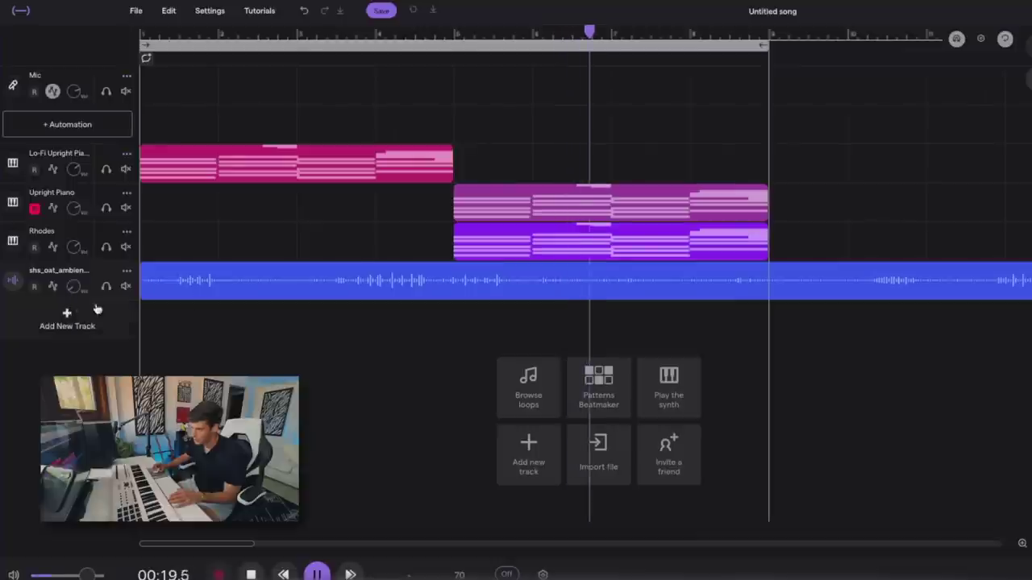
- Stop playback, rewind to the song start, and try stretching the drum loop longer
{"action": "left_click", "coordinate": [419, 255]}
{"action": "key", "text": "space"}
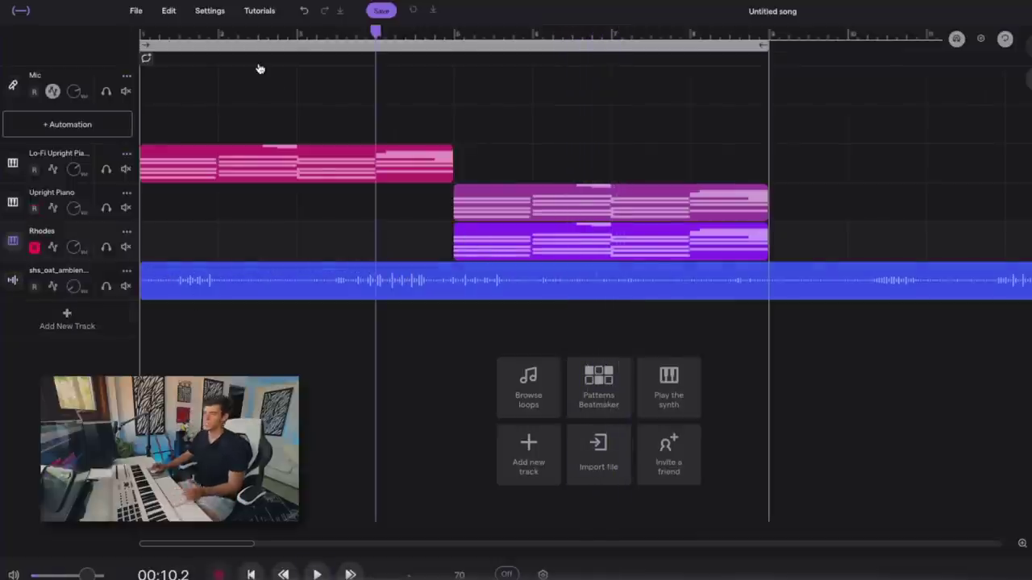
{"action": "left_click", "coordinate": [137, 36]}
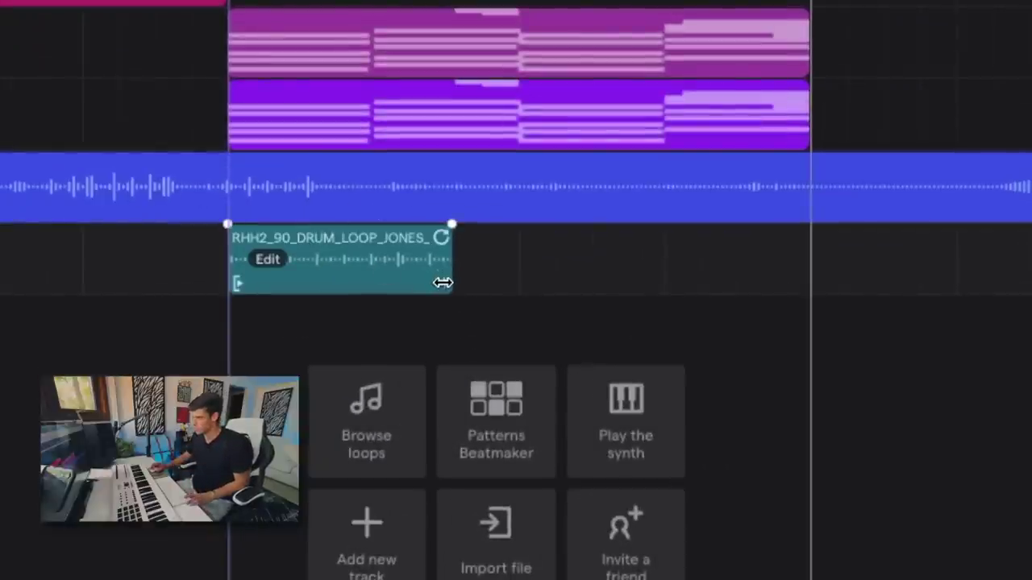
{"action": "left_click_drag", "start_coordinate": [442, 282], "coordinate": [515, 279]}
{"action": "left_click", "coordinate": [539, 291]}
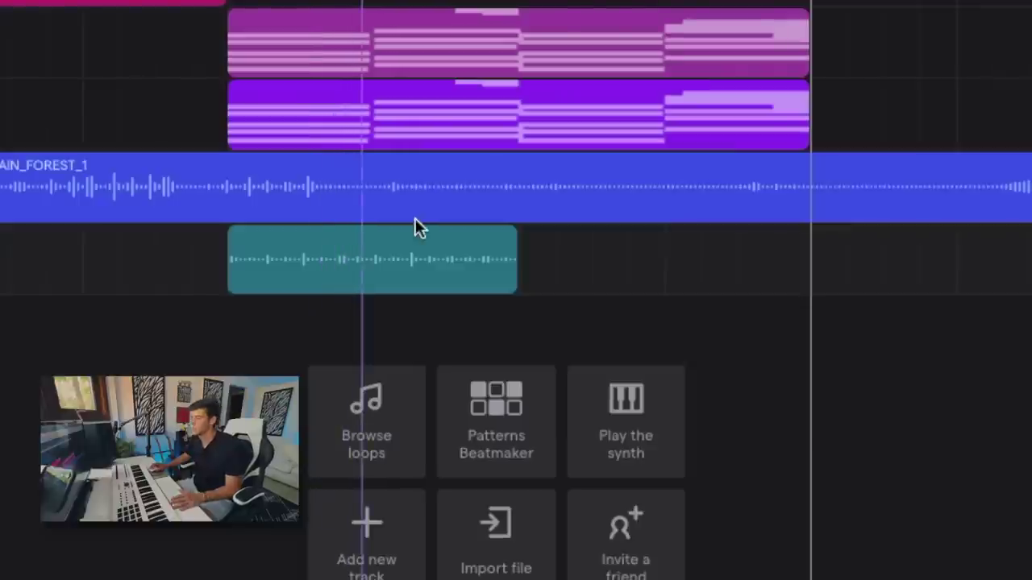
- Loop the drum clip out to bar 9, stop playback, and move the playhead later
{"action": "mouse_move", "coordinate": [532, 239]}
{"action": "left_click_drag", "start_coordinate": [532, 238], "coordinate": [810, 250]}
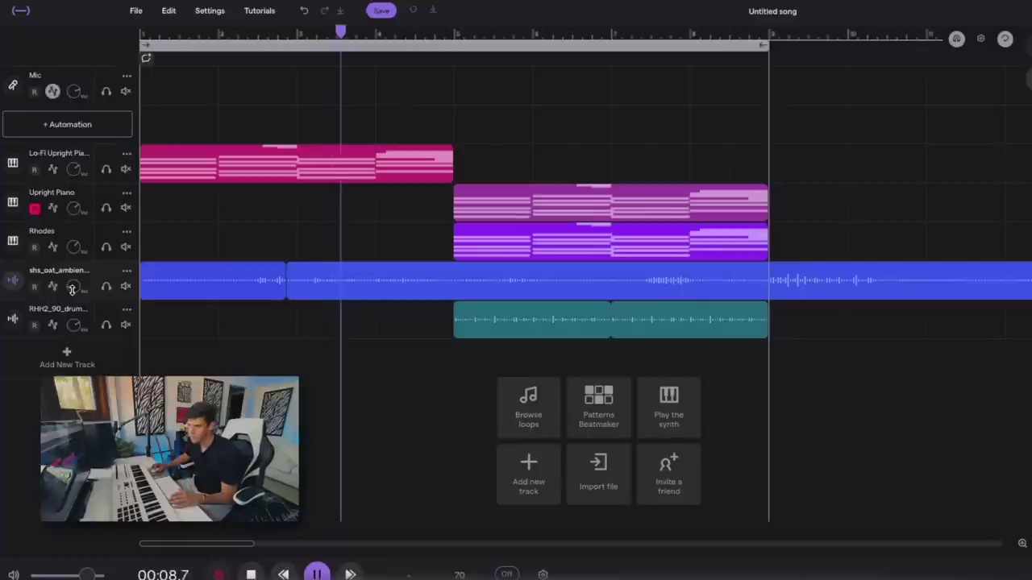
{"action": "key", "text": "space"}
{"action": "left_click", "coordinate": [562, 144]}
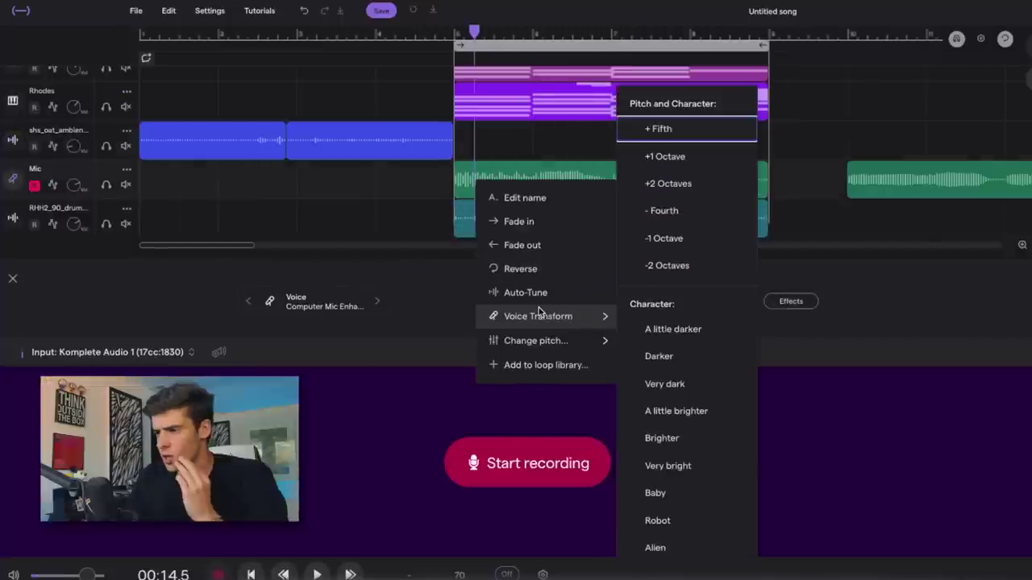
- Apply Auto-Tune to the vocal clip, then raise it with Voice Transform +1 Octave
{"action": "left_click", "coordinate": [528, 293]}
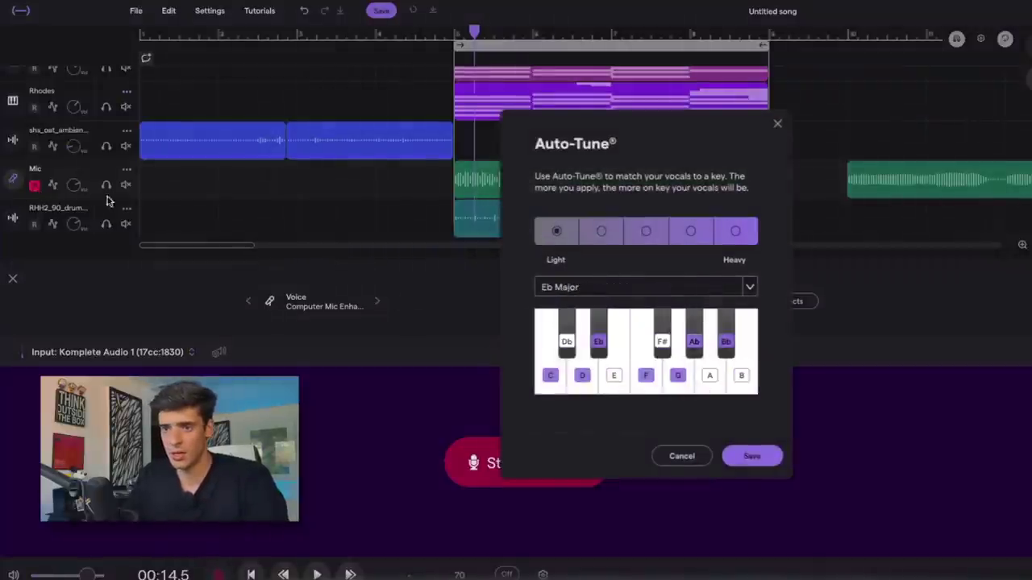
{"action": "key", "text": "Escape"}
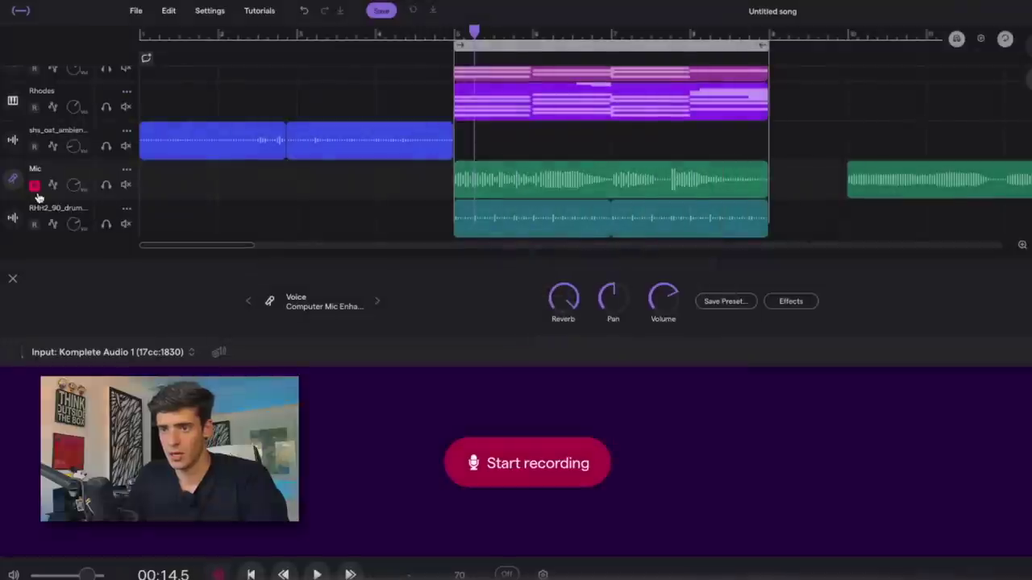
{"action": "right_click", "coordinate": [475, 188]}
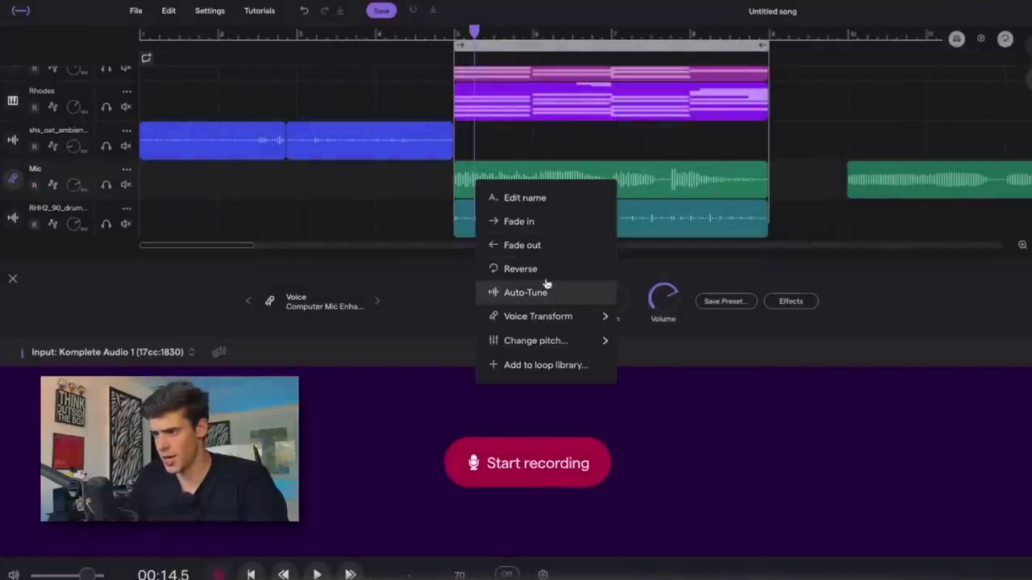
{"action": "mouse_move", "coordinate": [564, 319]}
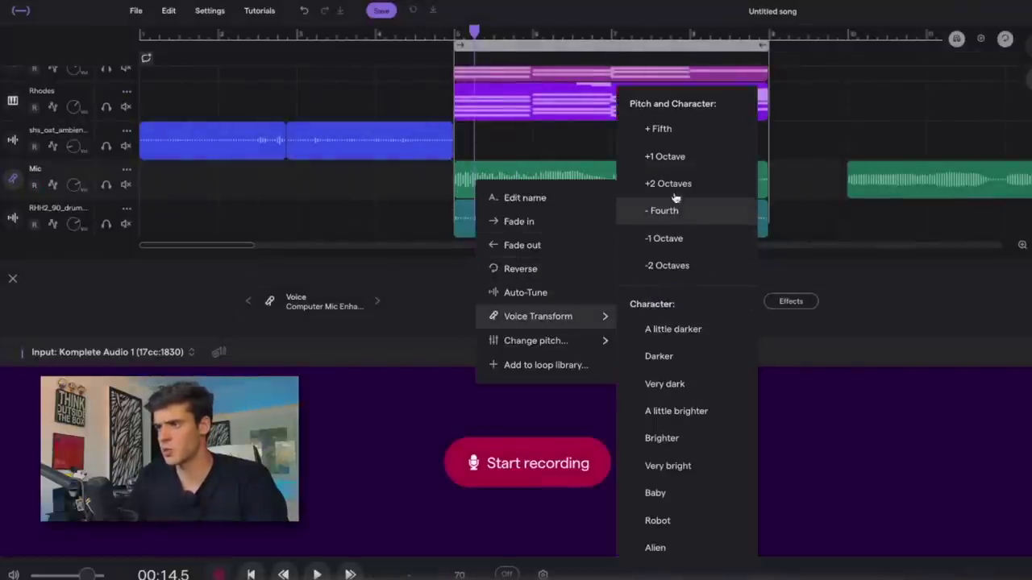
{"action": "left_click", "coordinate": [665, 158]}
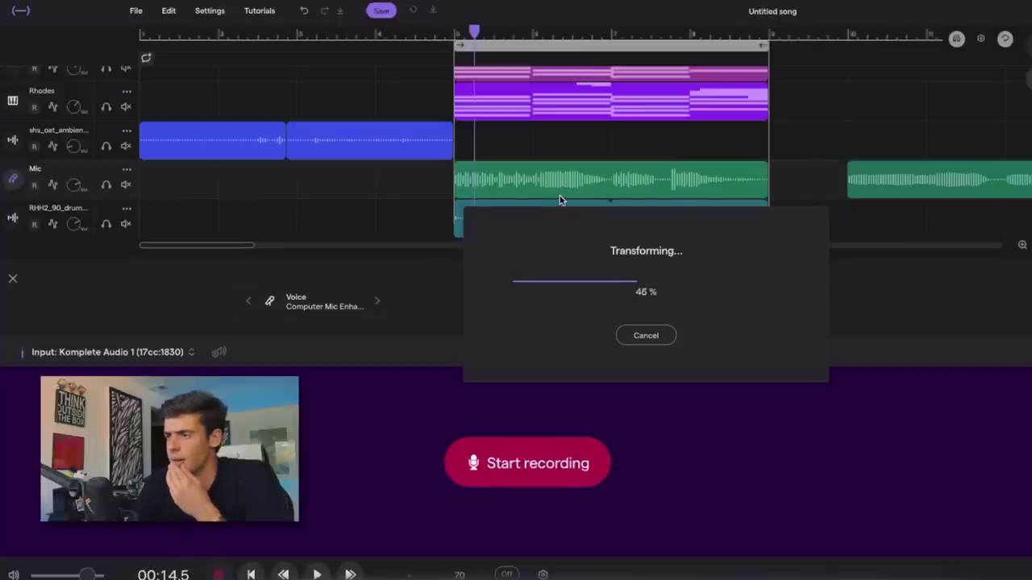
- Play the octave-shifted vocal from its clip start and select the vocal clip
{"action": "left_click", "coordinate": [454, 37]}
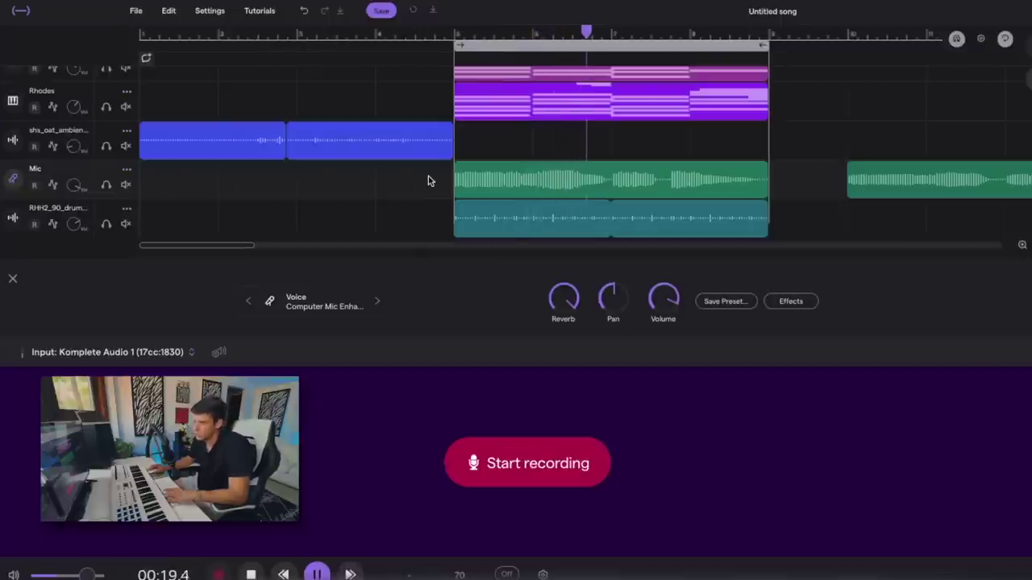
{"action": "left_click", "coordinate": [472, 178]}
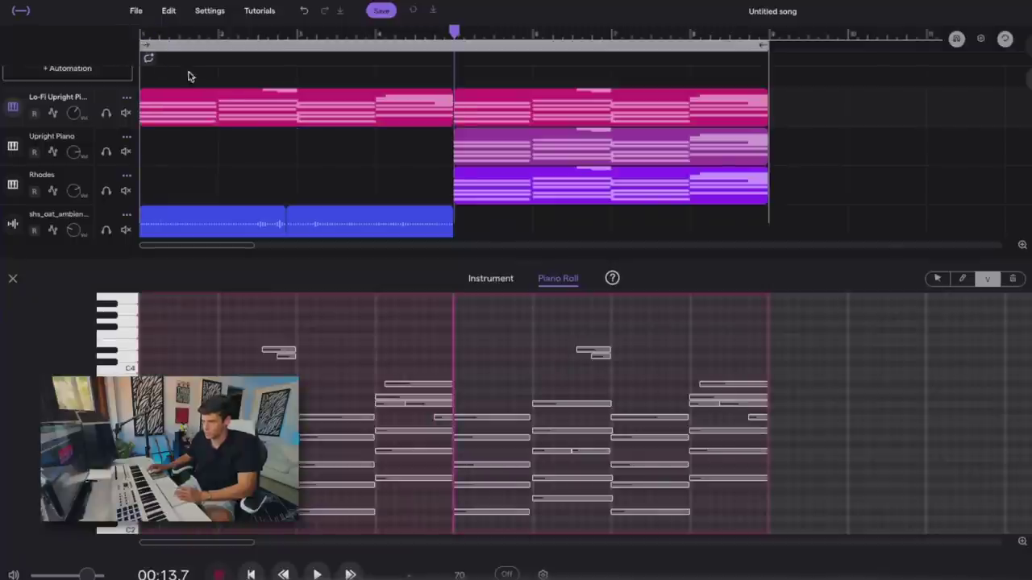
- Show the Upright Piano track's notes in the Piano Roll editor
{"action": "left_click", "coordinate": [71, 158]}
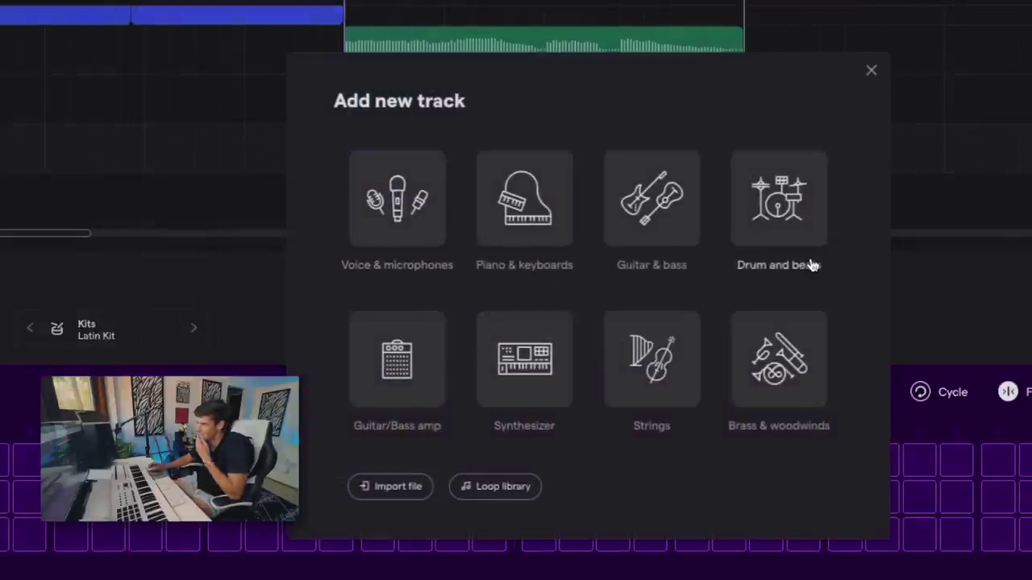
- Add a Drum and beats track and record a live drum take
{"action": "left_click", "coordinate": [779, 226]}
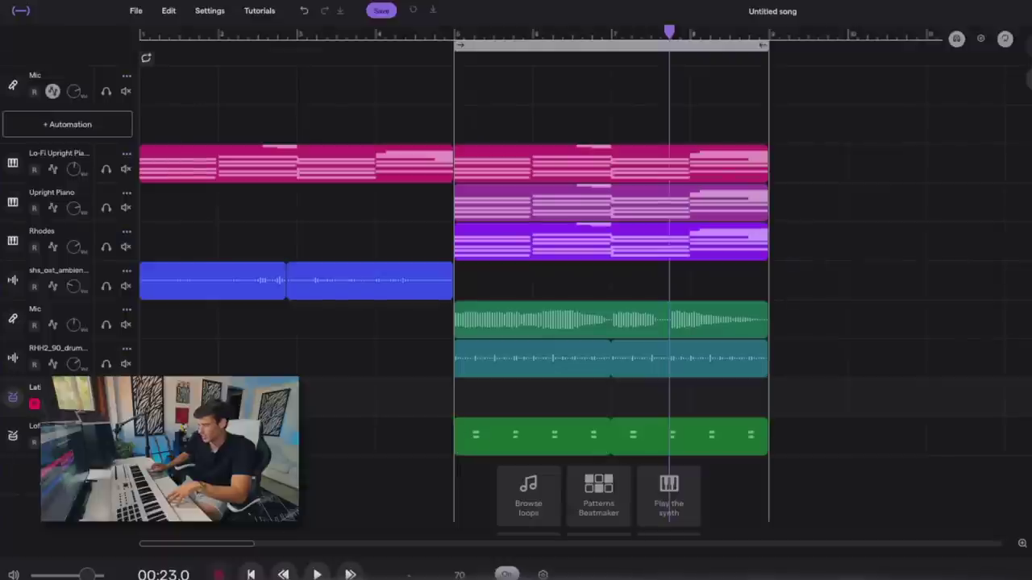
{"action": "left_click", "coordinate": [219, 575]}
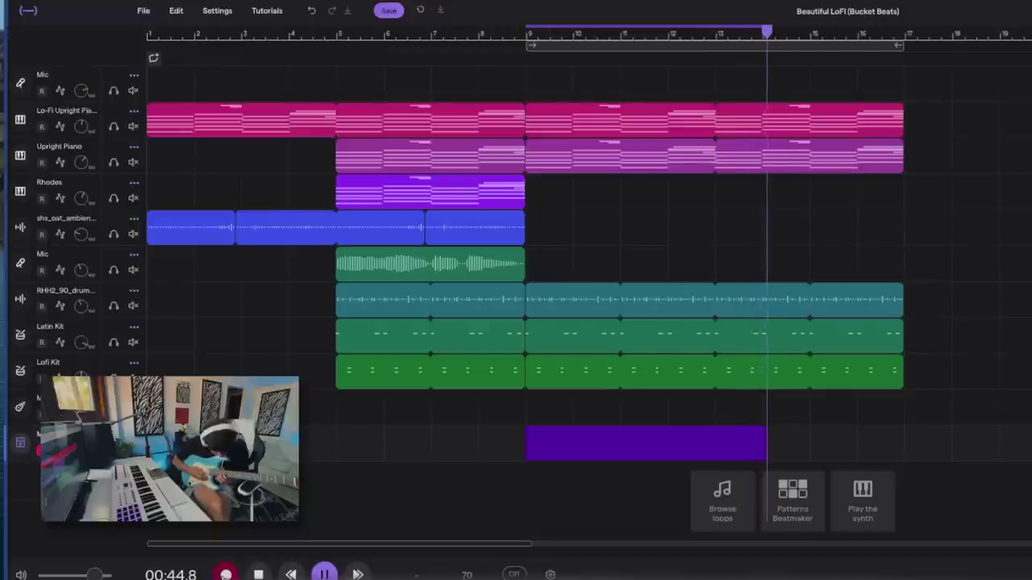
- Stop recording the guitar take that runs from bar 9
{"action": "key", "text": "space"}
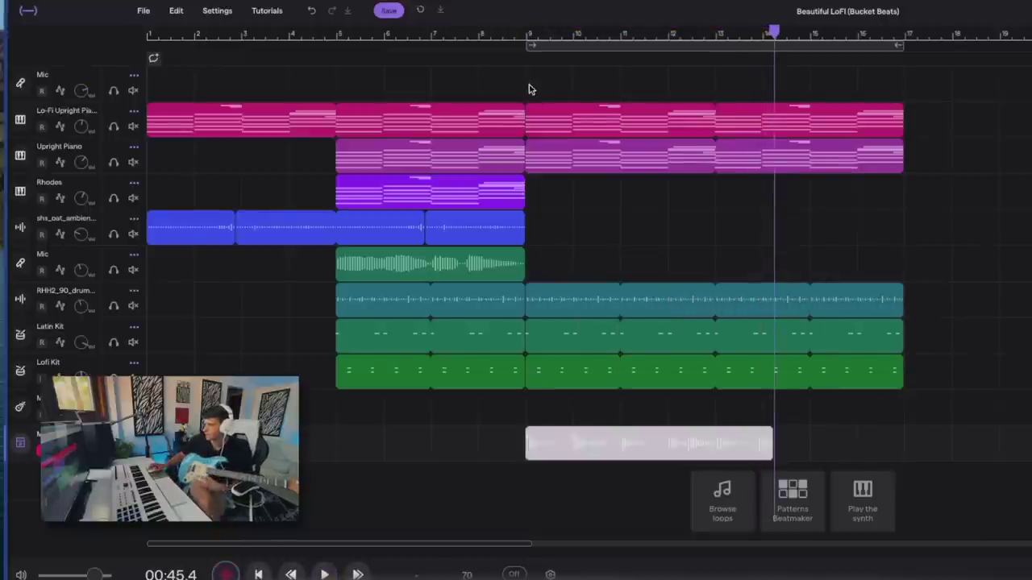
- Replay part of the guitar take, select the red guitar clip and move the playhead to bar 13
{"action": "left_click", "coordinate": [714, 37]}
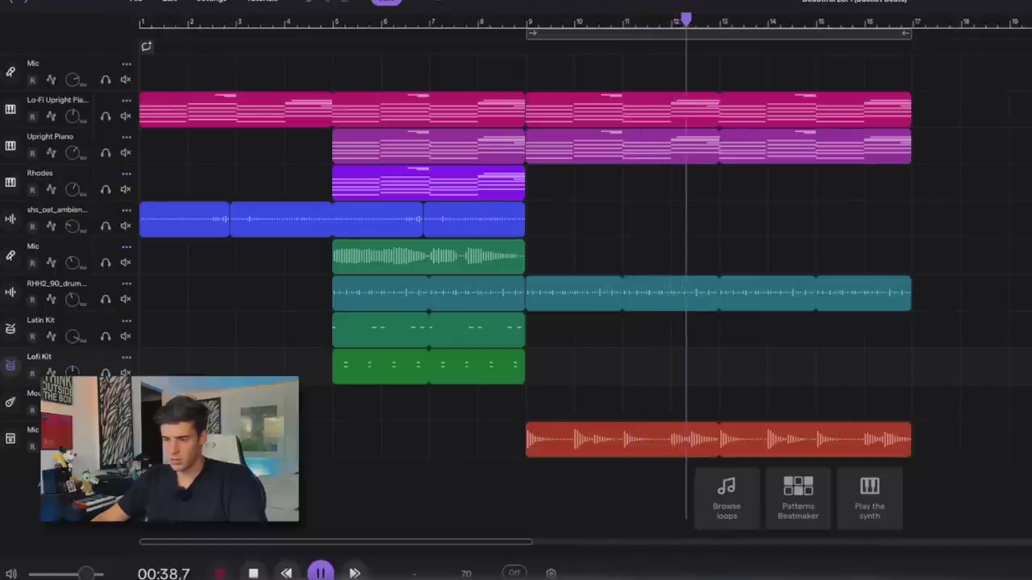
{"action": "left_click", "coordinate": [653, 443]}
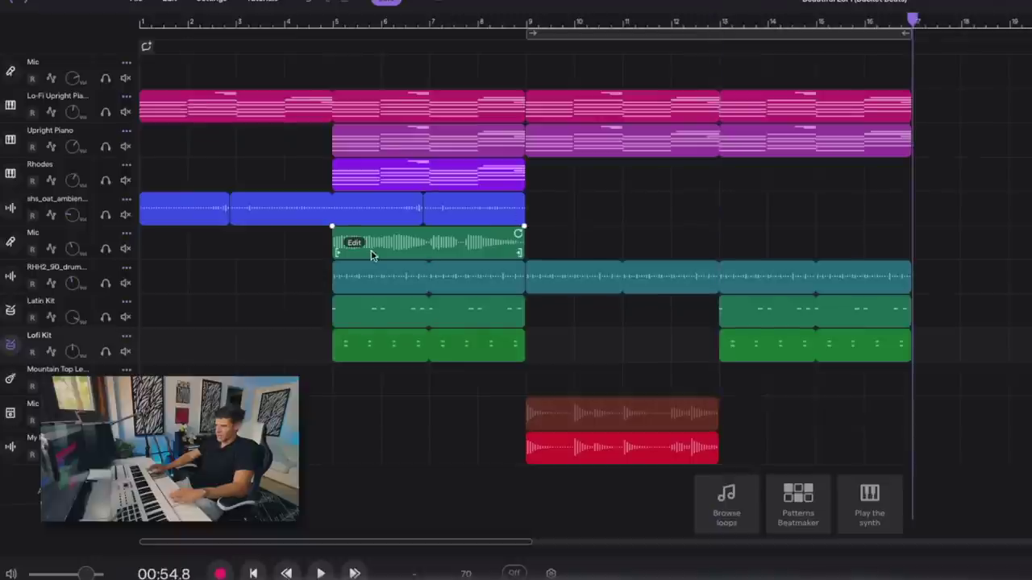
{"action": "left_click", "coordinate": [717, 28]}
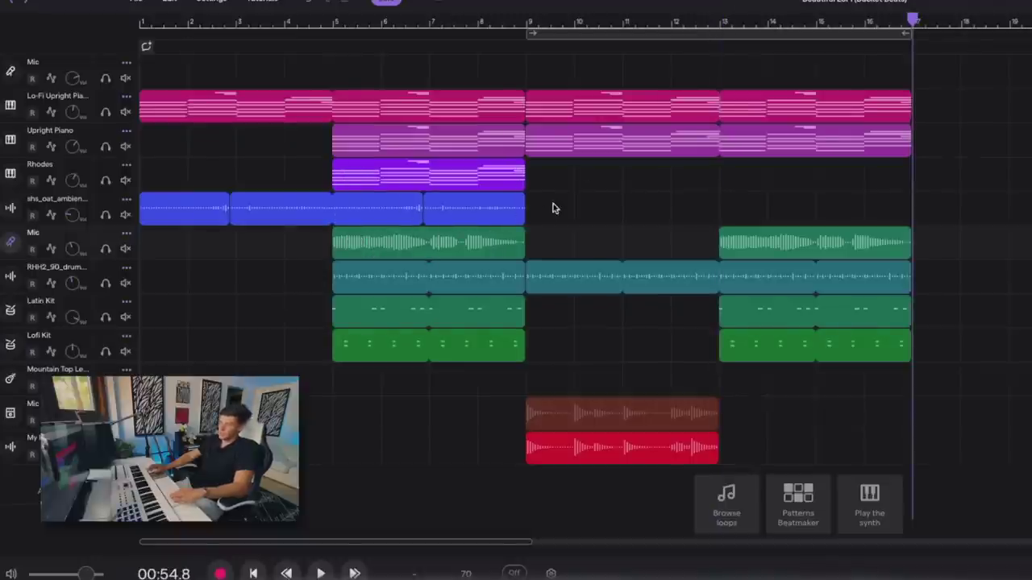
- Paste the ambience and Rhodes clips at bar 13
{"action": "left_click", "coordinate": [544, 212]}
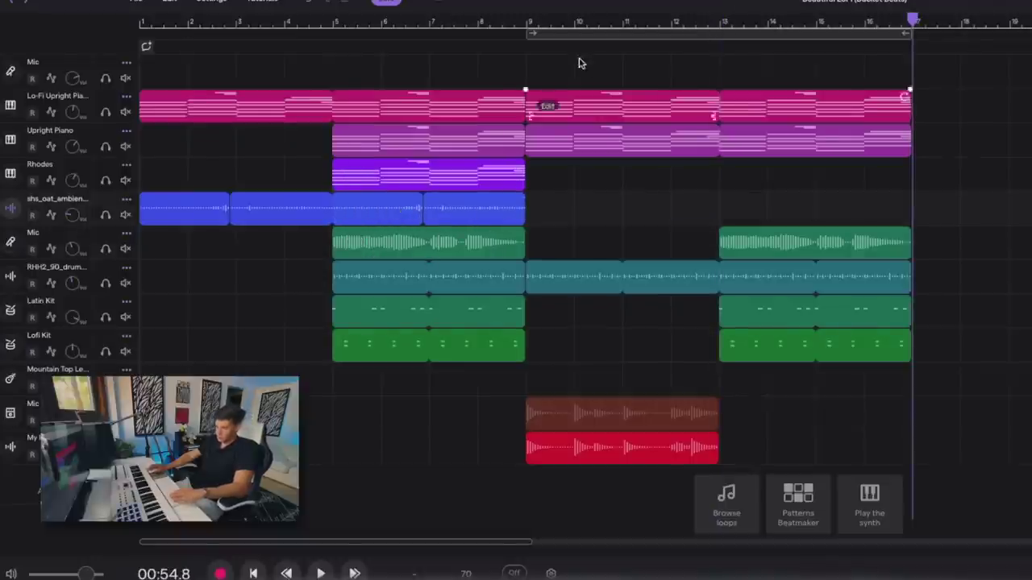
{"action": "left_click", "coordinate": [567, 25]}
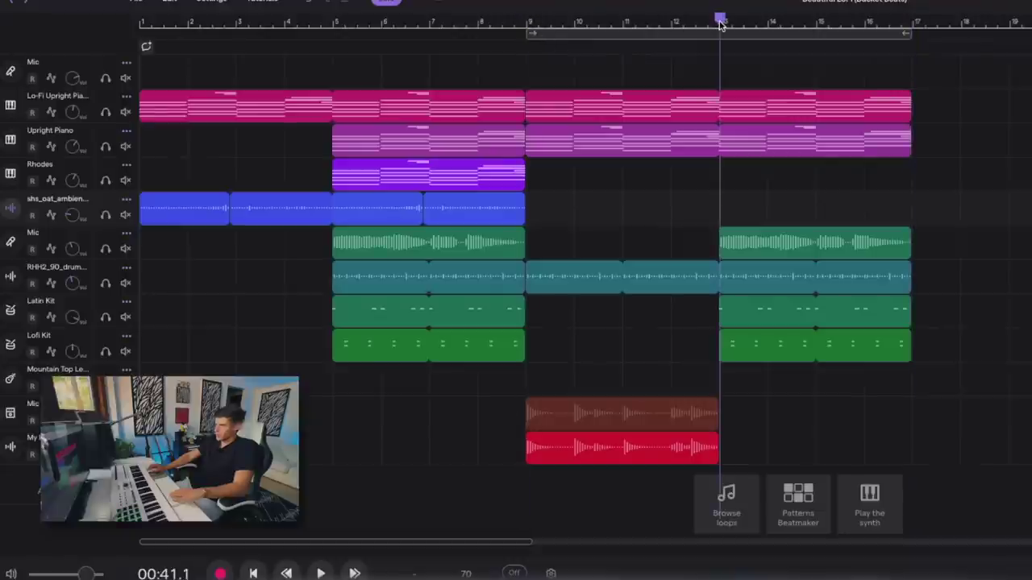
{"action": "key", "text": "ctrl+v"}
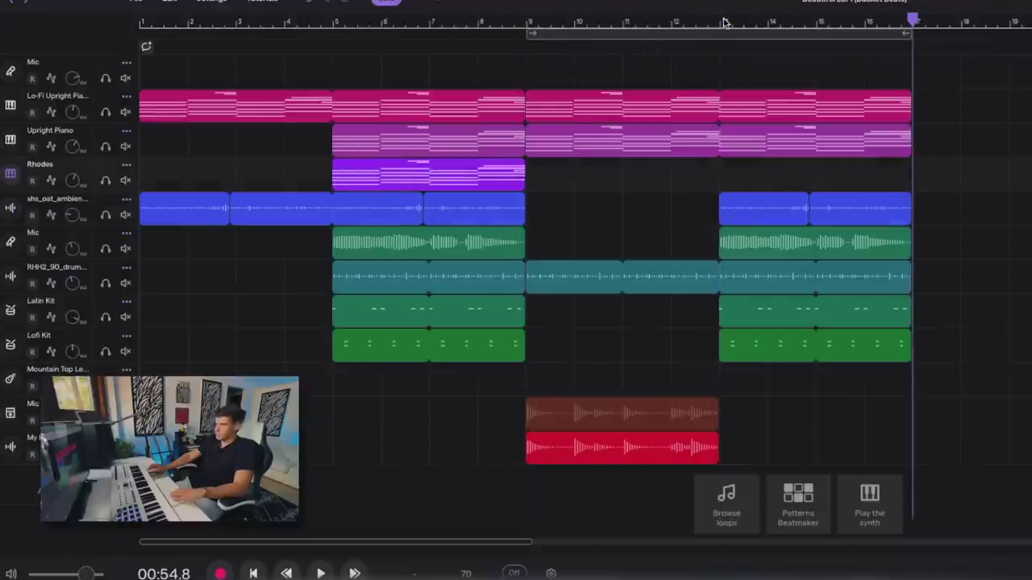
{"action": "left_click", "coordinate": [723, 23]}
{"action": "key", "text": "ctrl+v"}
{"action": "left_click", "coordinate": [665, 448]}
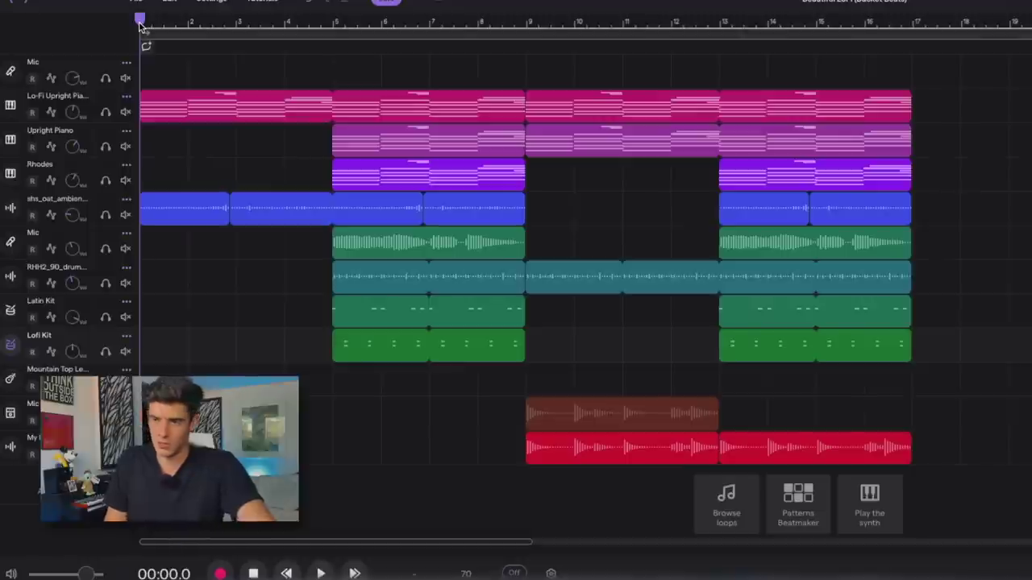
- Play the whole 17-bar arrangement back from the start
{"action": "key", "text": "space"}
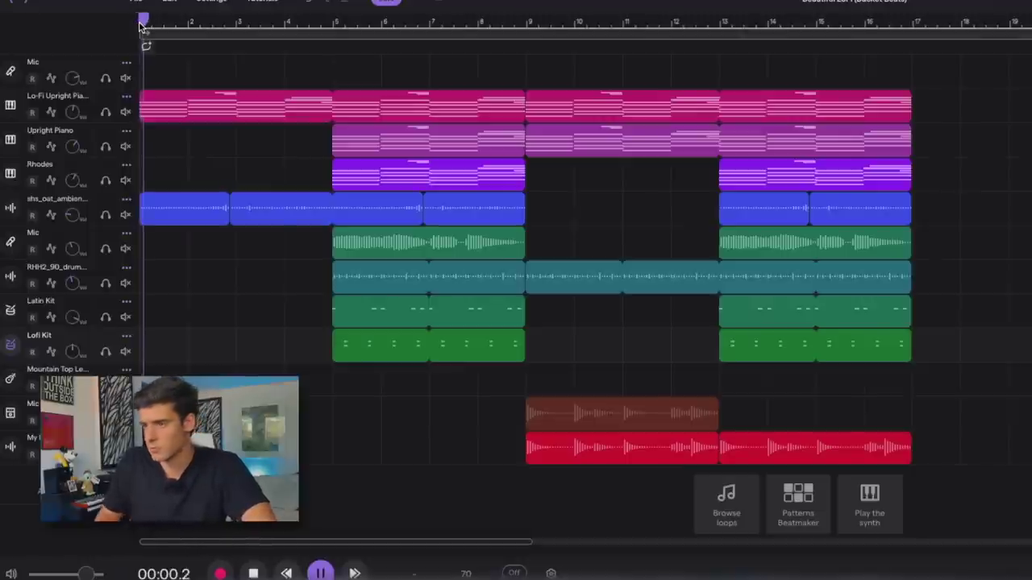